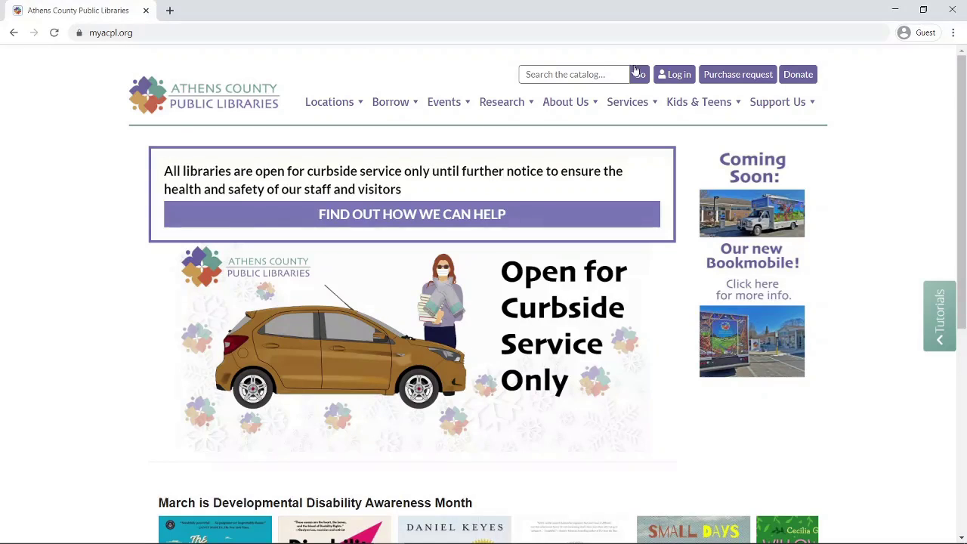
Log in to MyACPL with the library card number and account password to reach the summary page
{"action": "left_click", "coordinate": [679, 76]}
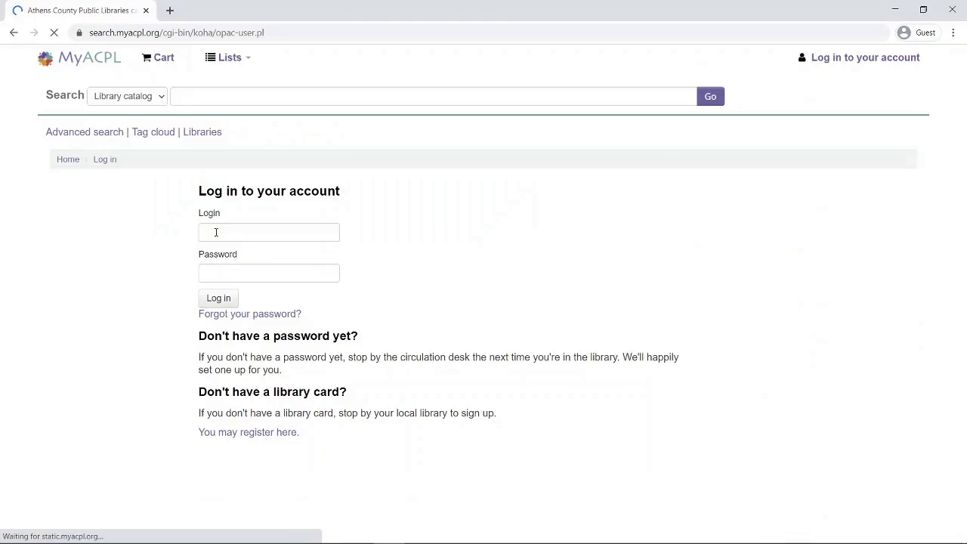
{"action": "left_click", "coordinate": [216, 232]}
{"action": "type", "text": "99999"}
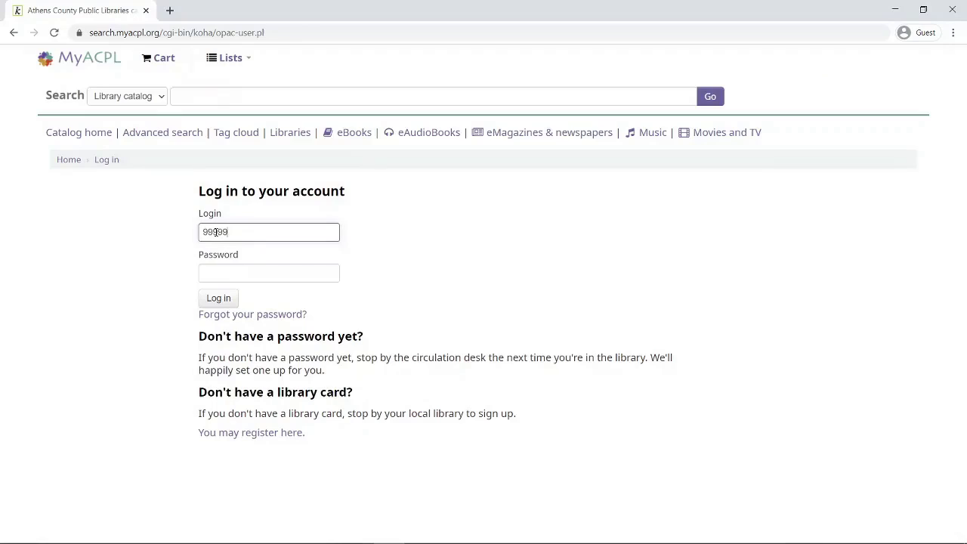
{"action": "type", "text": "95"}
{"action": "left_click", "coordinate": [218, 269]}
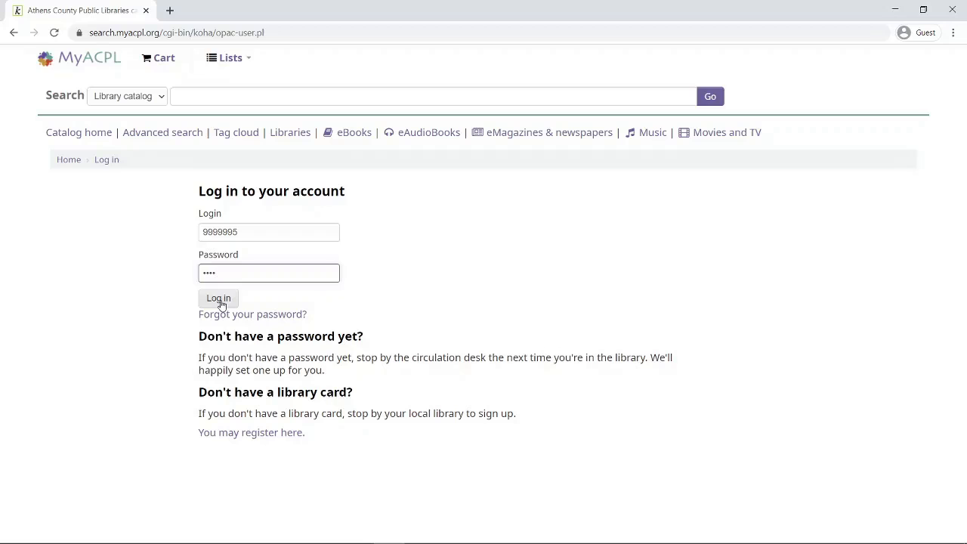
{"action": "left_click", "coordinate": [218, 298]}
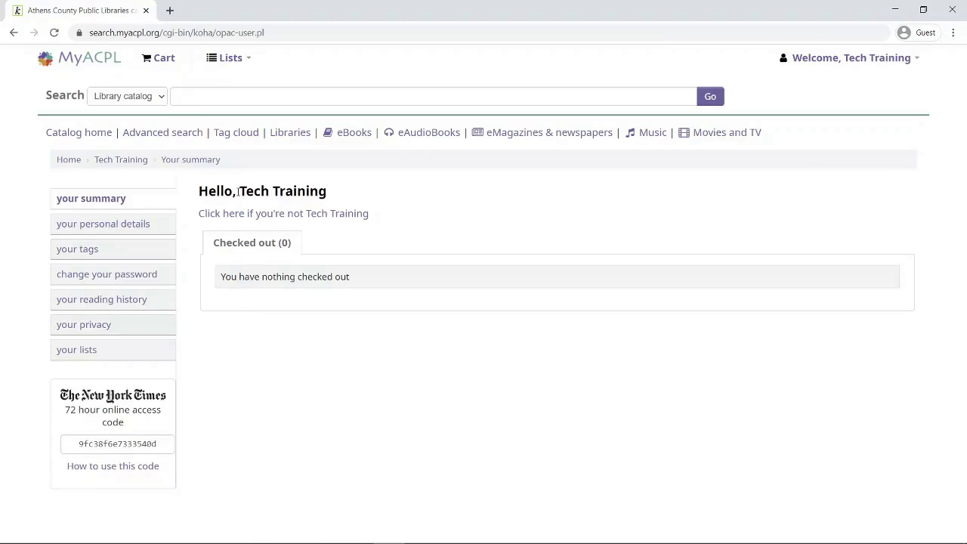
{"action": "left_click_drag", "start_coordinate": [237, 191], "coordinate": [329, 195]}
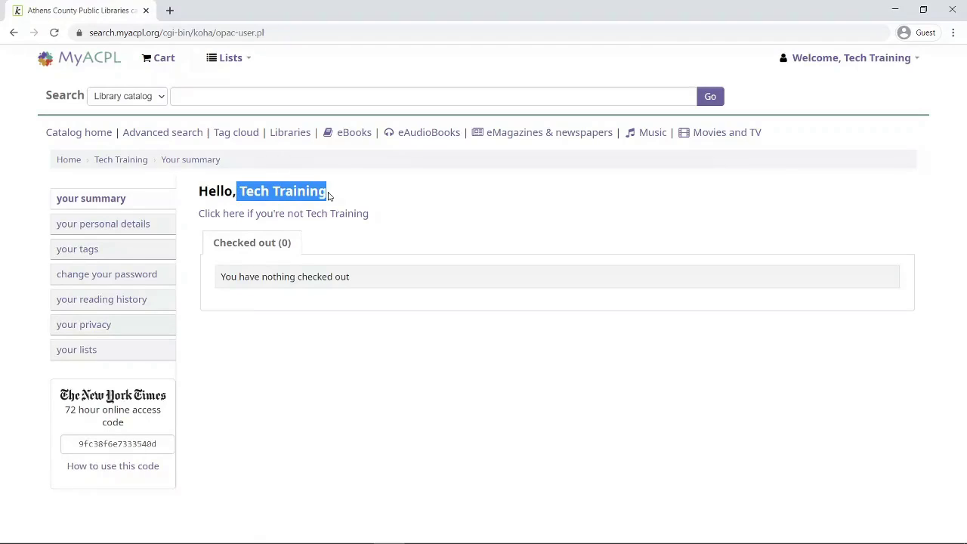
{"action": "left_click", "coordinate": [366, 192]}
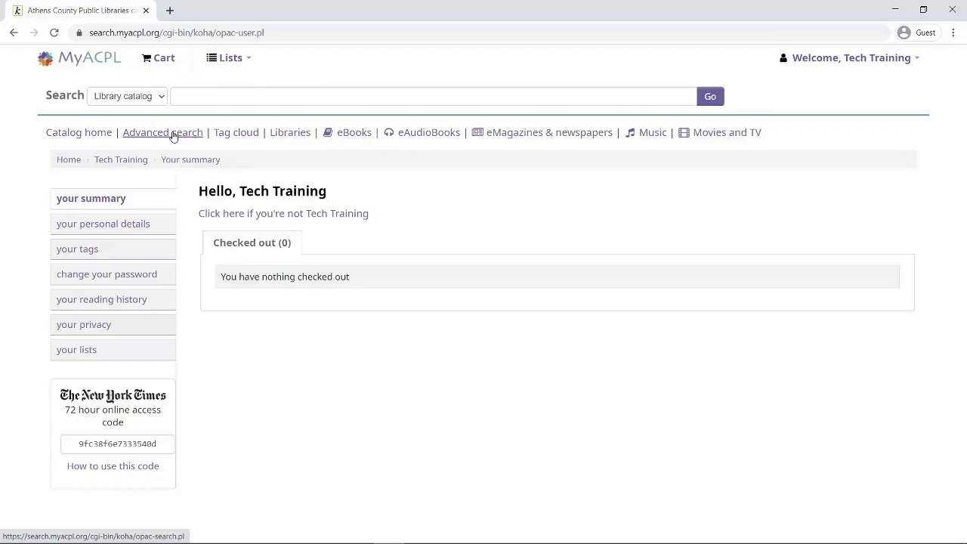
Build an advanced search for author 'Kristin Hannah' limited to the Print item type
{"action": "left_click", "coordinate": [173, 134]}
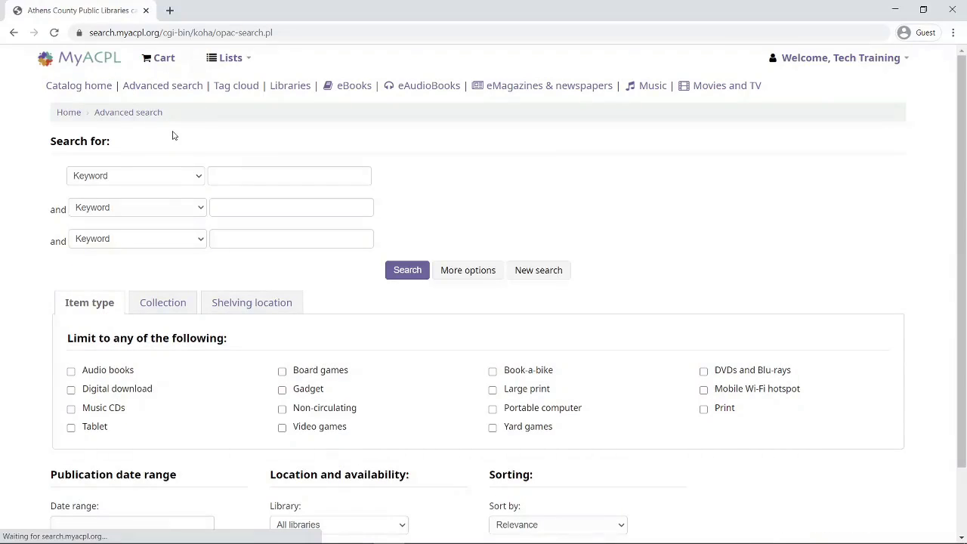
{"action": "left_click", "coordinate": [197, 177]}
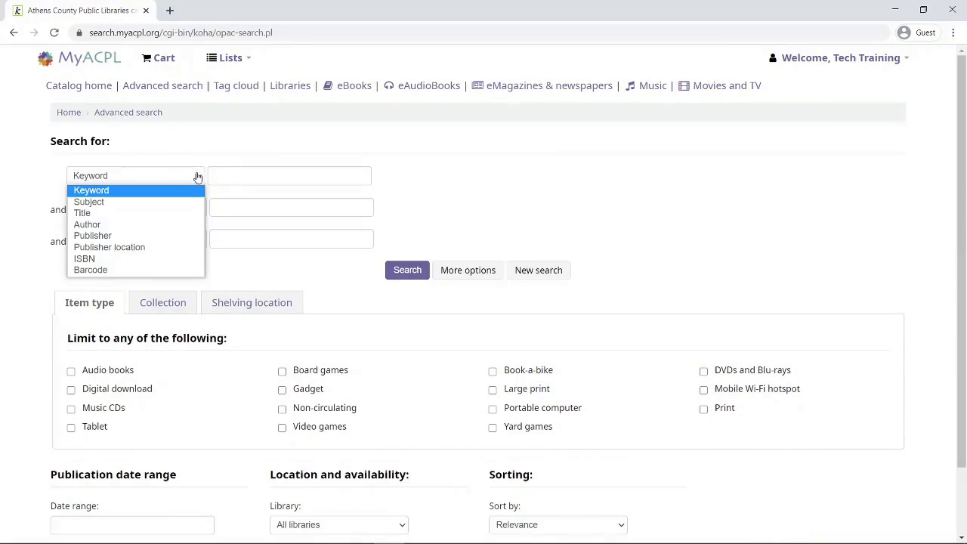
{"action": "left_click", "coordinate": [136, 222]}
{"action": "left_click", "coordinate": [248, 175]}
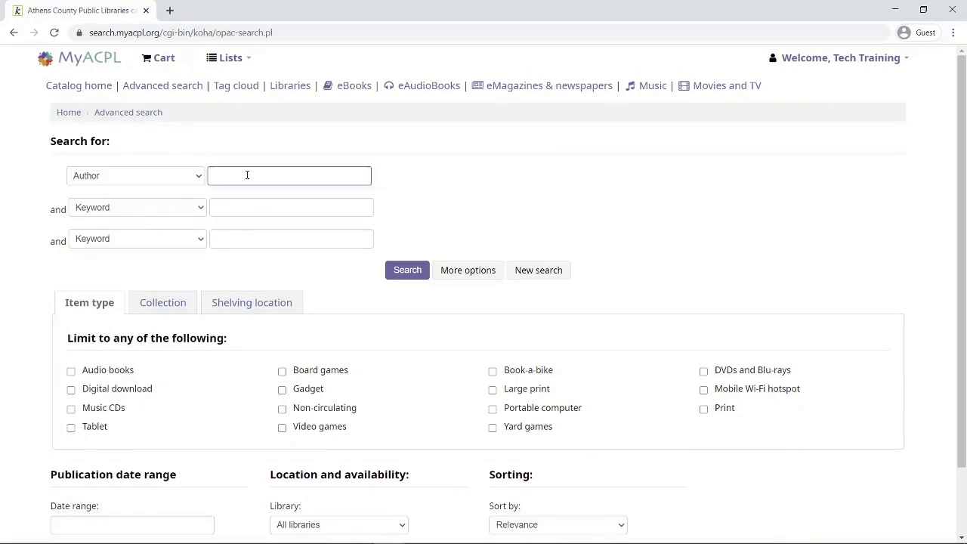
{"action": "type", "text": "Kristin Hannah"}
{"action": "left_click", "coordinate": [703, 410]}
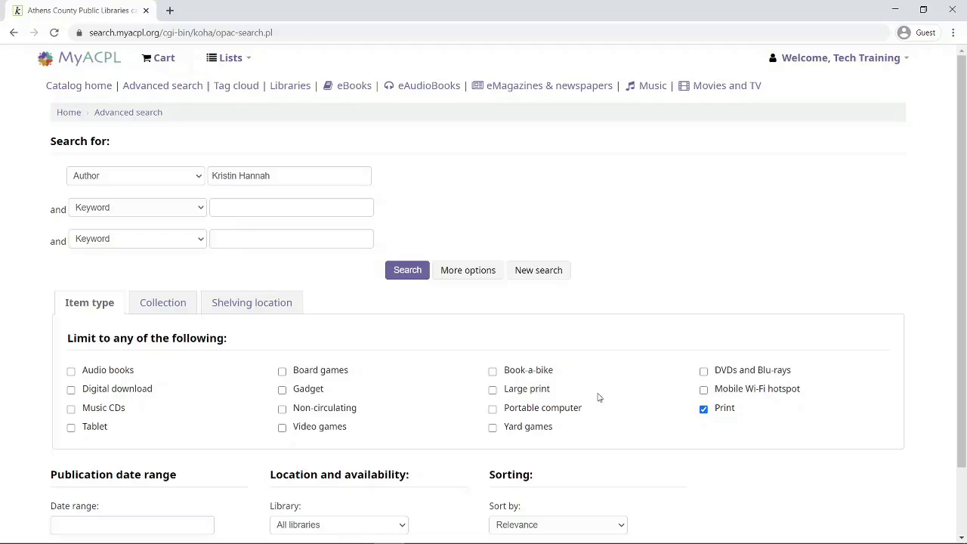
Run the Kristin Hannah print search and scroll its 17 results down to Home front
{"action": "left_click", "coordinate": [404, 272]}
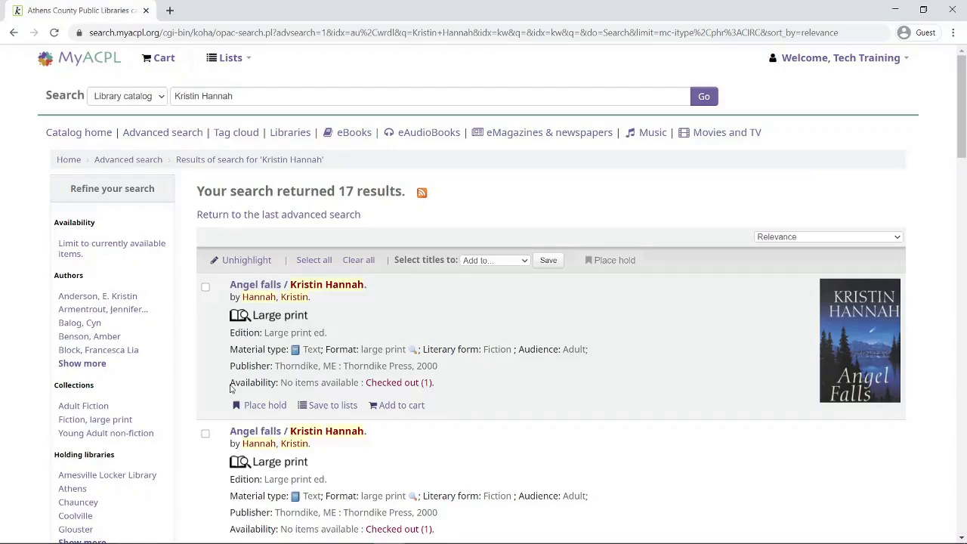
{"action": "double_click", "coordinate": [250, 386]}
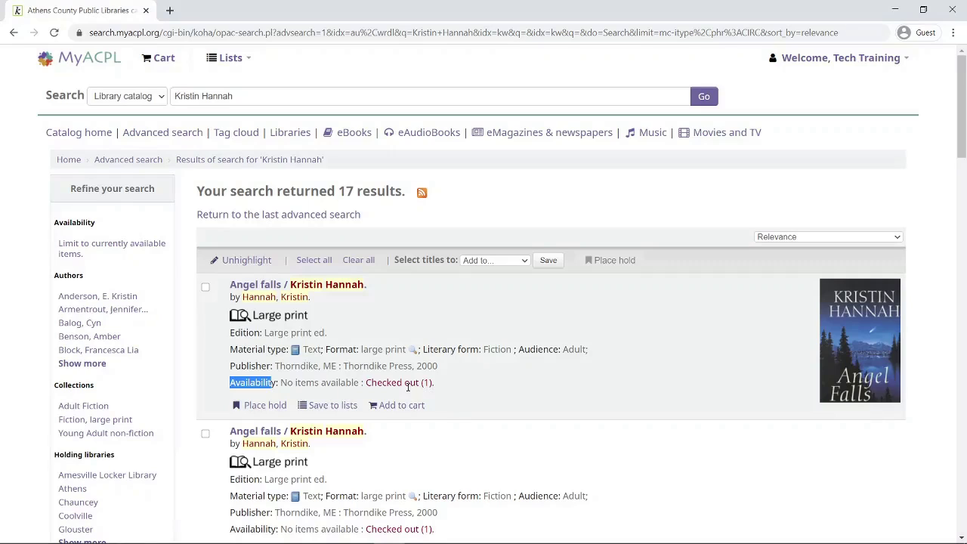
{"action": "left_click", "coordinate": [486, 395]}
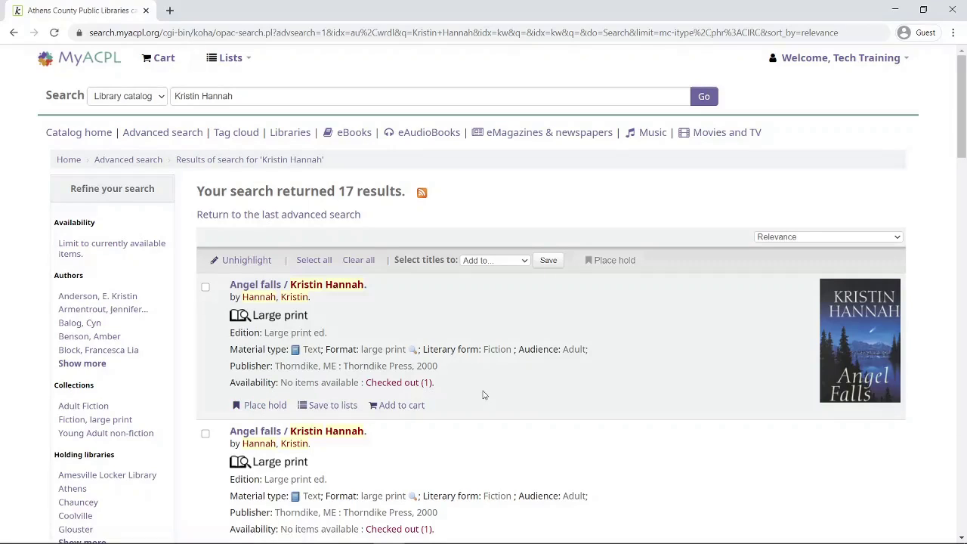
{"action": "scroll", "coordinate": [541, 404], "scroll_direction": "down", "scroll_amount": 2}
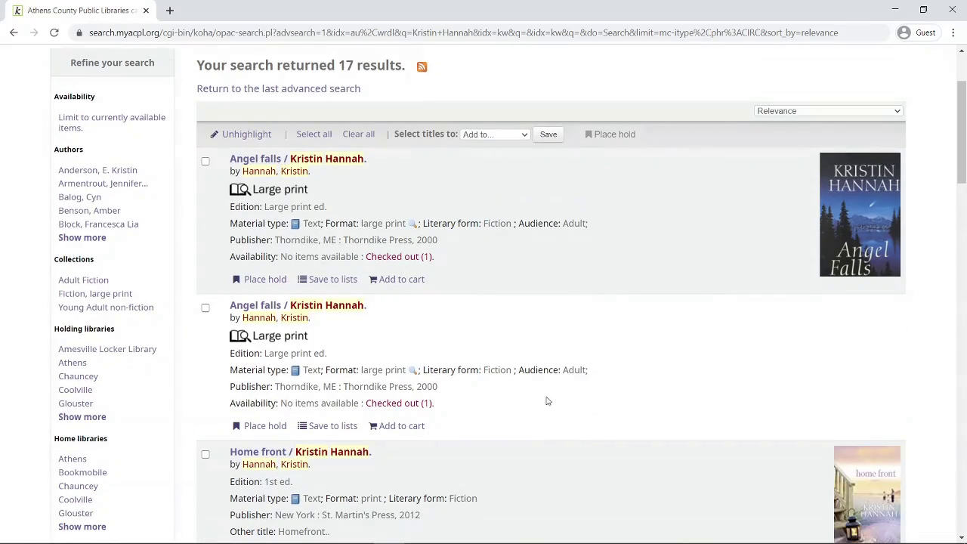
{"action": "scroll", "coordinate": [488, 412], "scroll_direction": "down", "scroll_amount": 2}
{"action": "scroll", "coordinate": [488, 412], "scroll_direction": "down", "scroll_amount": 1}
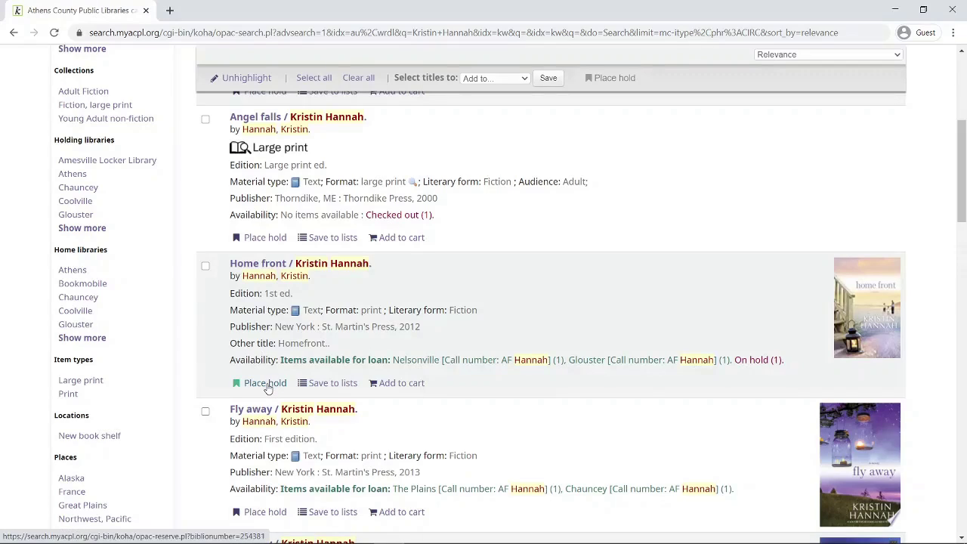
Request a hold on Home front with Shade Locker Library as the pickup location
{"action": "left_click", "coordinate": [267, 385]}
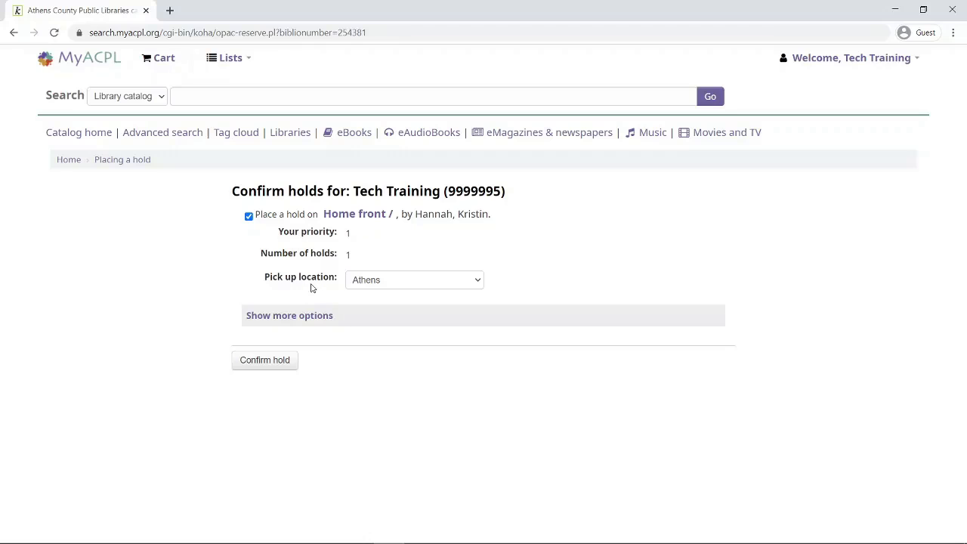
{"action": "left_click", "coordinate": [470, 285]}
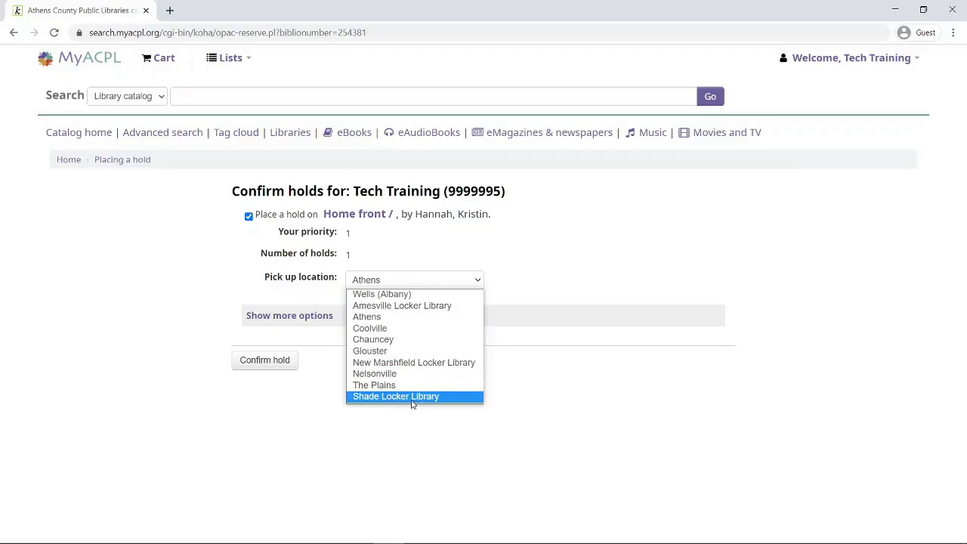
{"action": "left_click", "coordinate": [411, 398]}
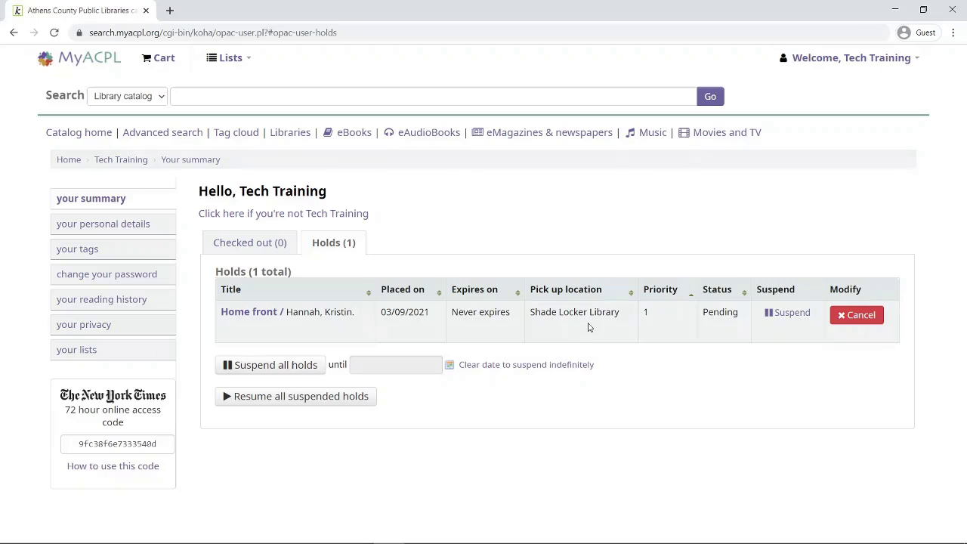
Search the catalog with the collection limited to 'Mystery, large print' (1327 results)
{"action": "left_click", "coordinate": [170, 136]}
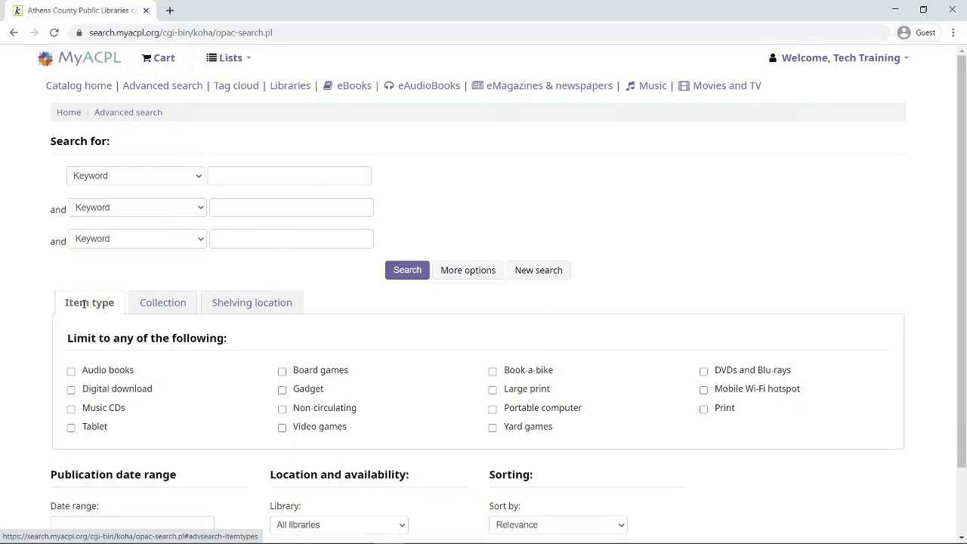
{"action": "left_click", "coordinate": [167, 306]}
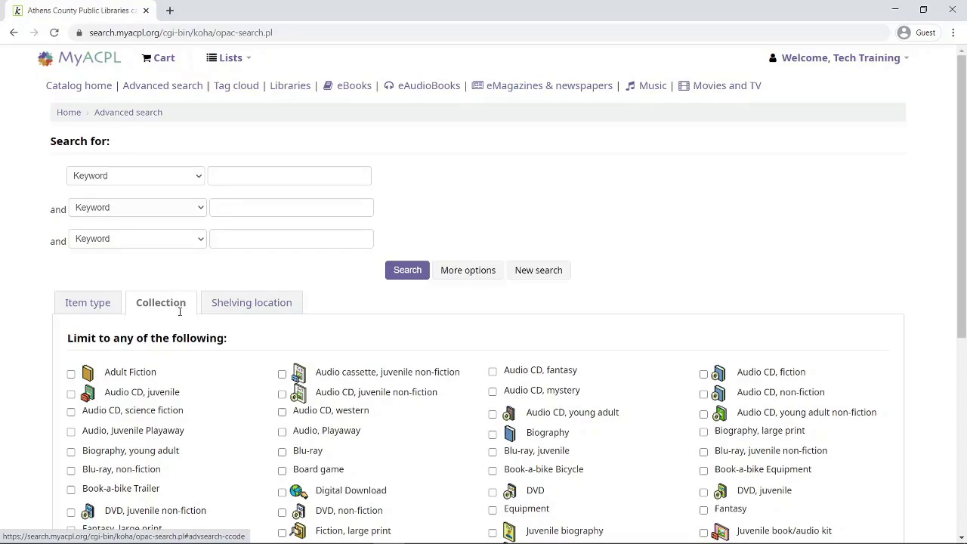
{"action": "left_click_drag", "start_coordinate": [964, 214], "coordinate": [952, 321]}
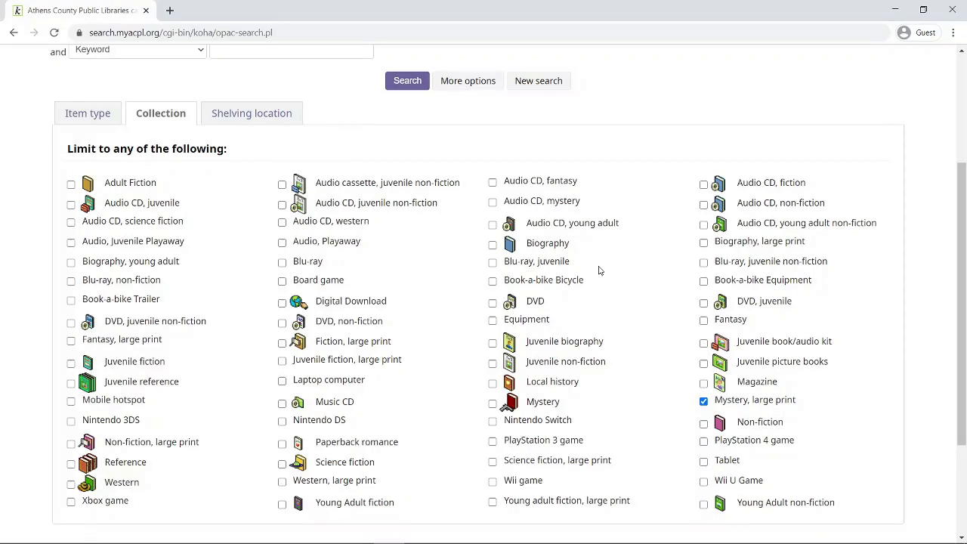
{"action": "left_click", "coordinate": [406, 82]}
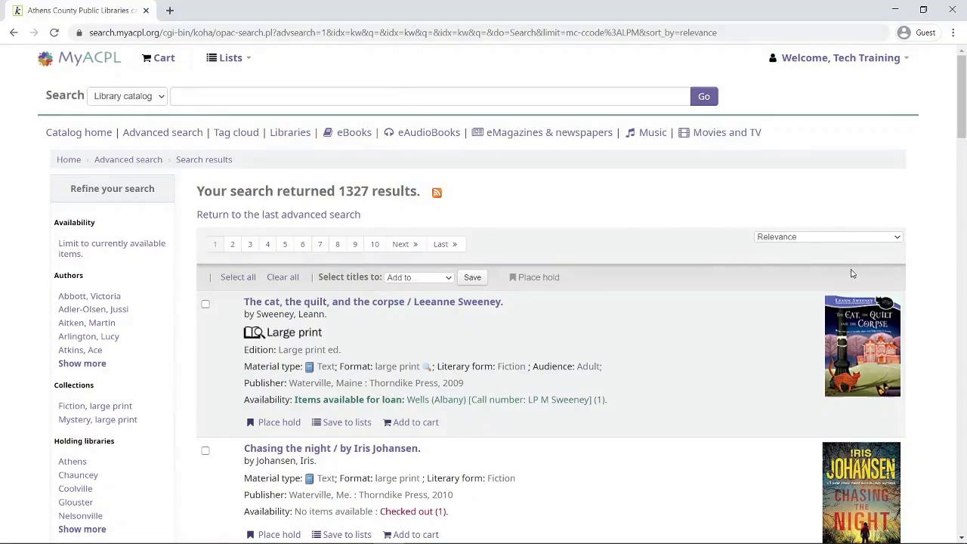
Sort results by 'Acquisition date: Newest to oldest' and scroll down to Night shift
{"action": "left_click", "coordinate": [898, 240]}
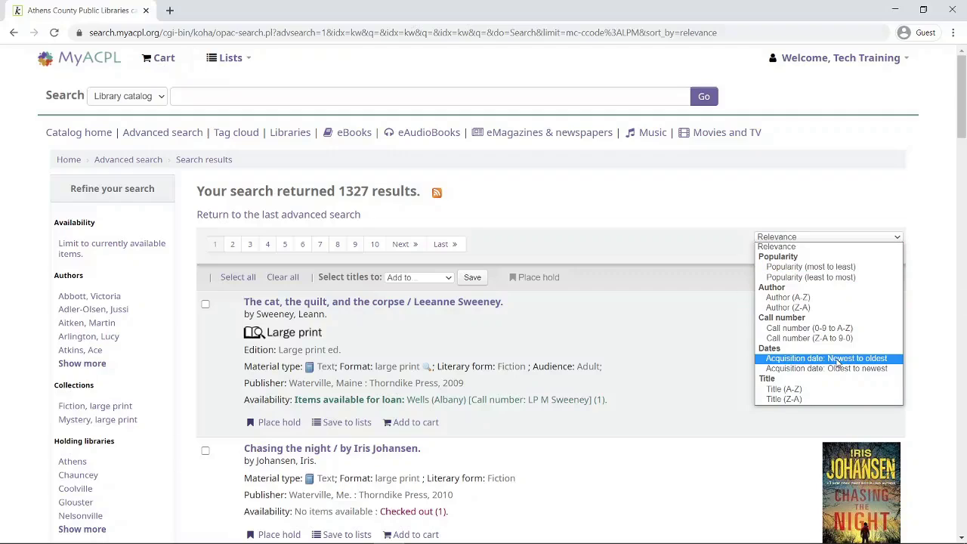
{"action": "left_click", "coordinate": [839, 363]}
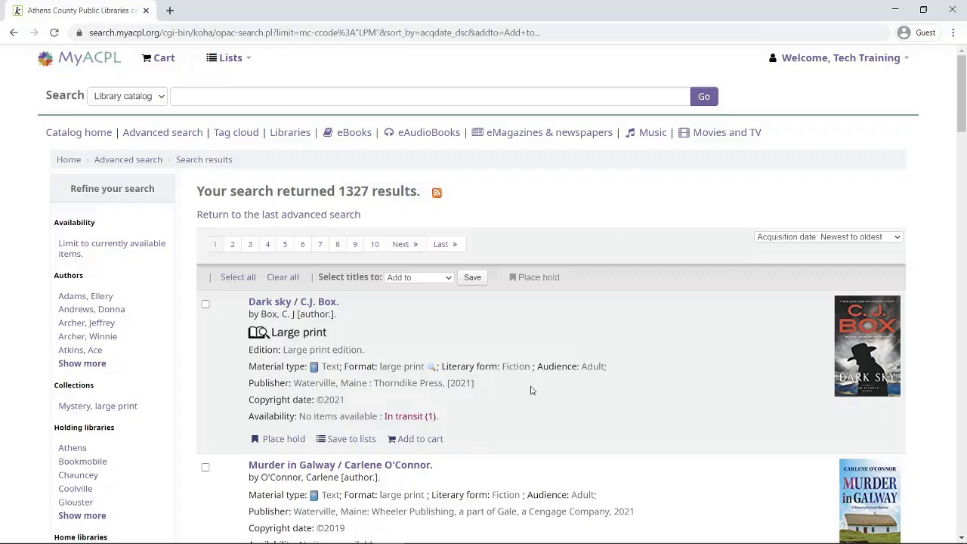
{"action": "scroll", "coordinate": [532, 390], "scroll_direction": "down", "scroll_amount": 1}
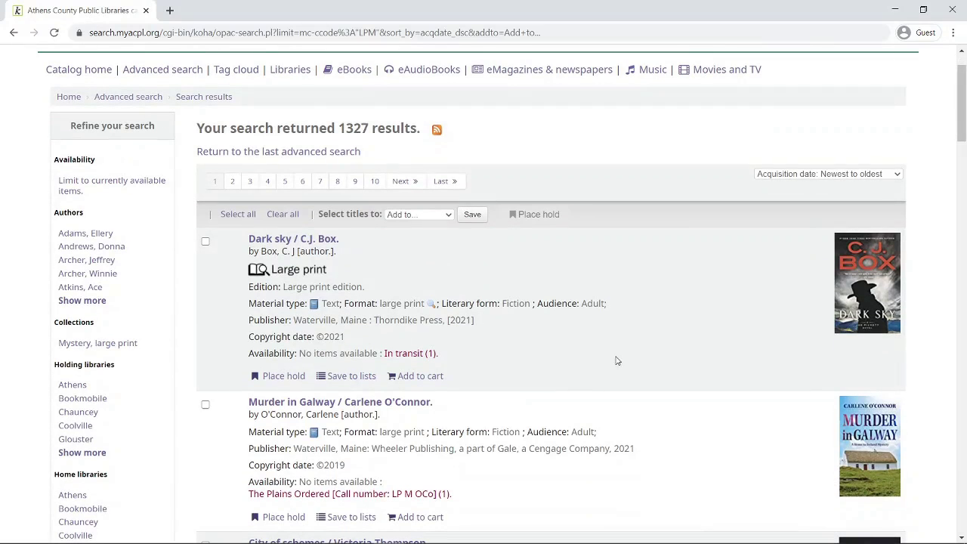
{"action": "scroll", "coordinate": [620, 354], "scroll_direction": "down", "scroll_amount": 3}
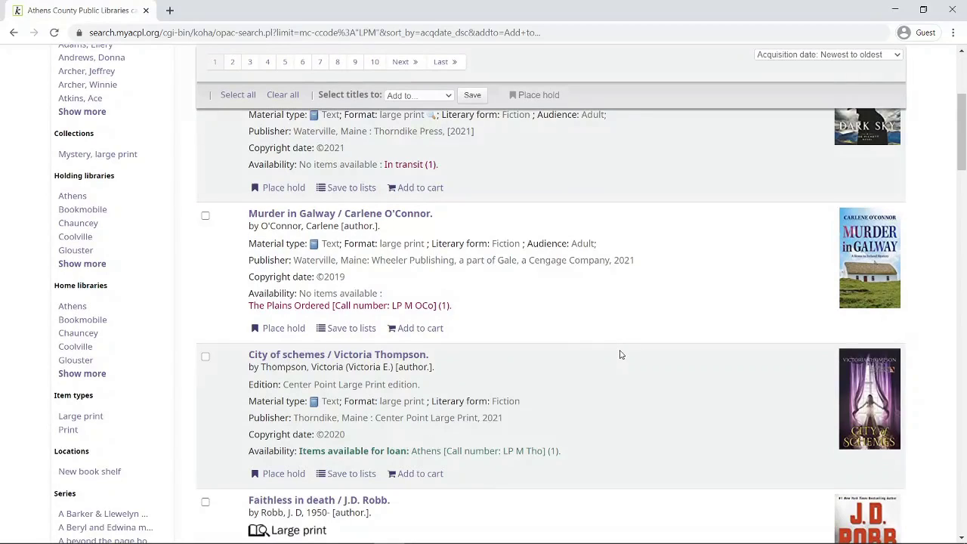
{"action": "scroll", "coordinate": [620, 354], "scroll_direction": "down", "scroll_amount": 1}
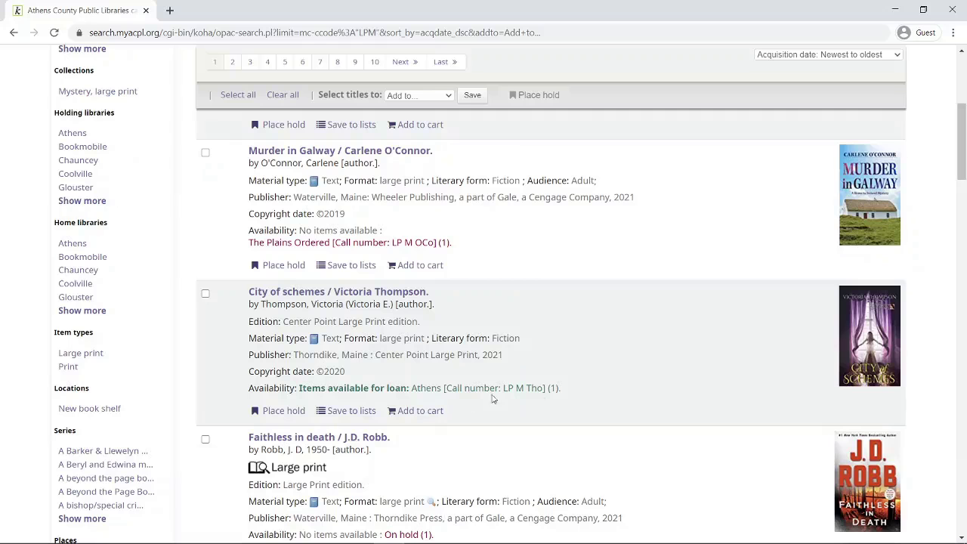
{"action": "scroll", "coordinate": [647, 389], "scroll_direction": "down", "scroll_amount": 1}
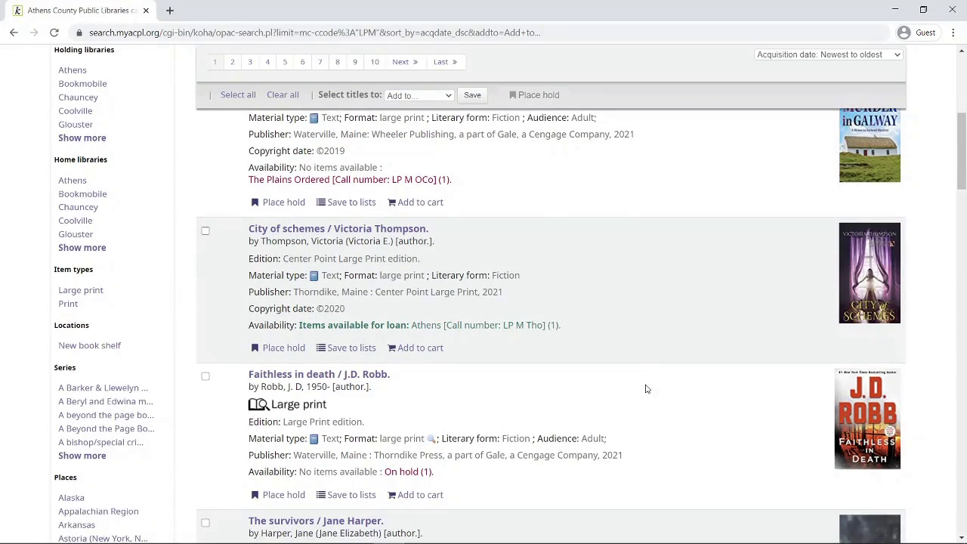
{"action": "scroll", "coordinate": [646, 389], "scroll_direction": "down", "scroll_amount": 2}
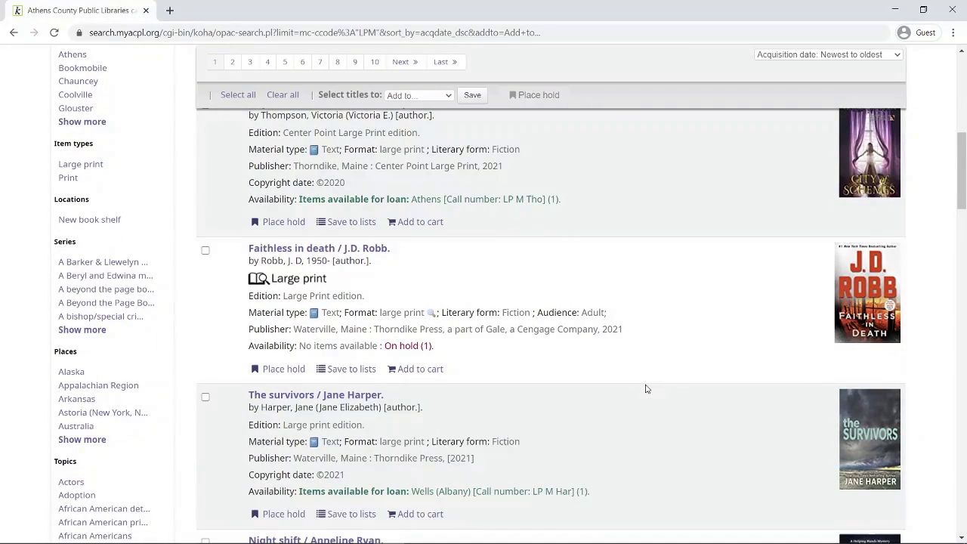
{"action": "scroll", "coordinate": [647, 389], "scroll_direction": "up", "scroll_amount": 1}
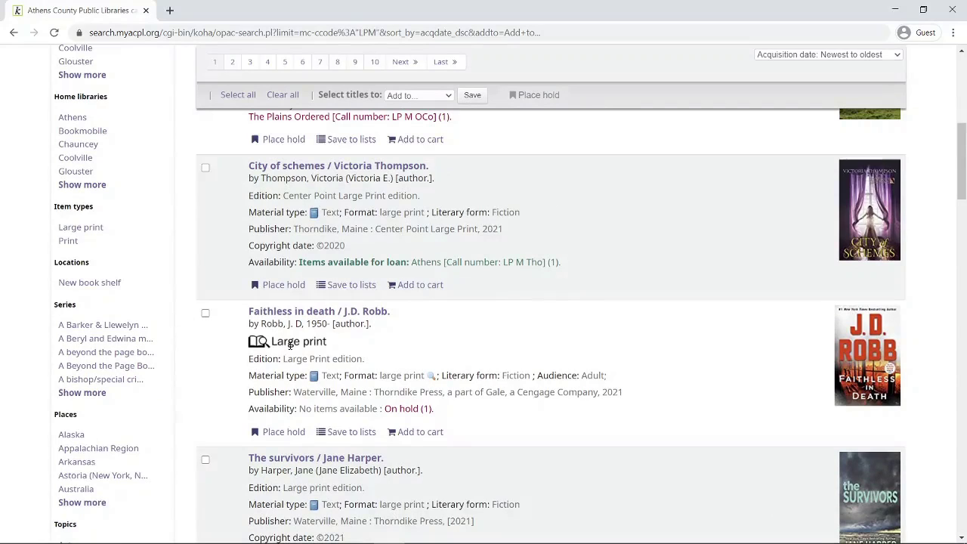
{"action": "scroll", "coordinate": [479, 394], "scroll_direction": "down", "scroll_amount": 3}
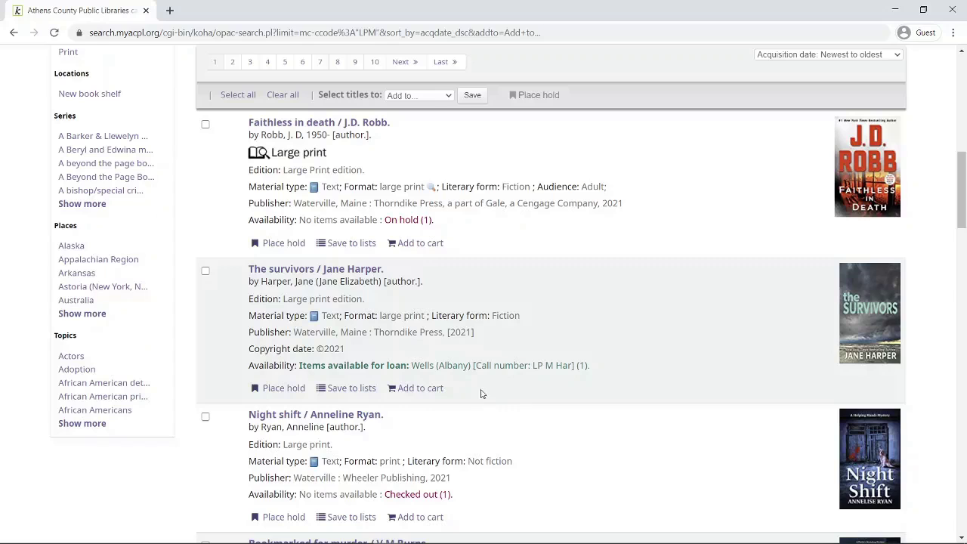
{"action": "scroll", "coordinate": [483, 393], "scroll_direction": "down", "scroll_amount": 2}
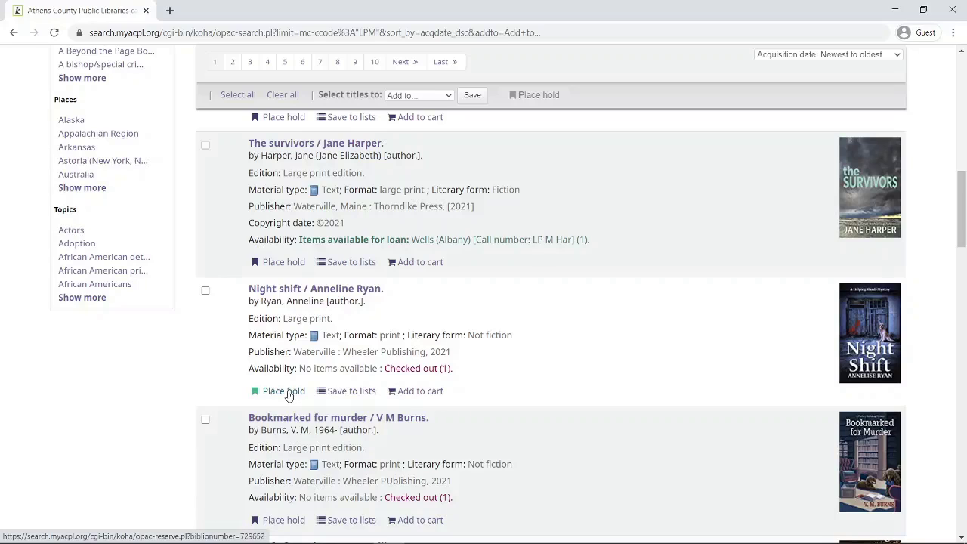
Place and confirm a hold on Night shift with Coolville as the pickup location
{"action": "left_click", "coordinate": [290, 394]}
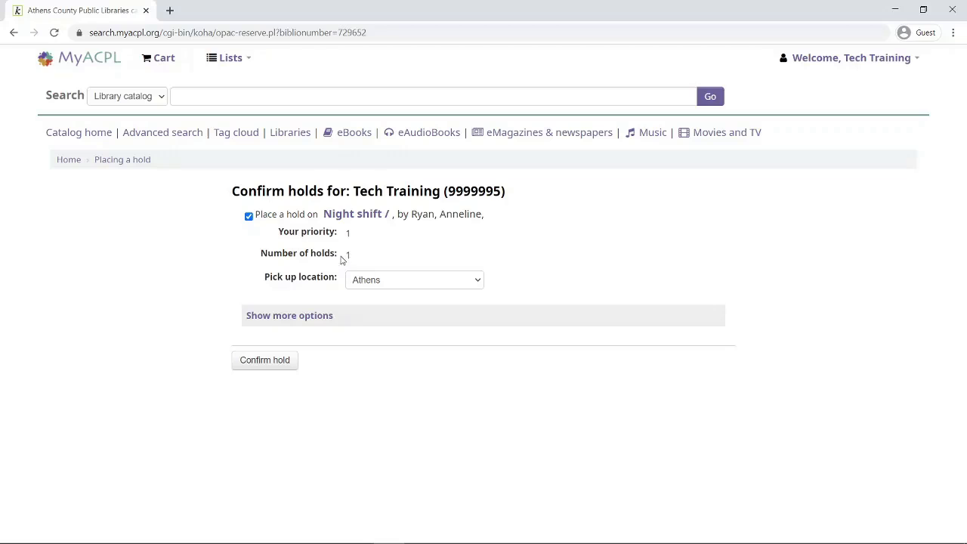
{"action": "left_click", "coordinate": [478, 283]}
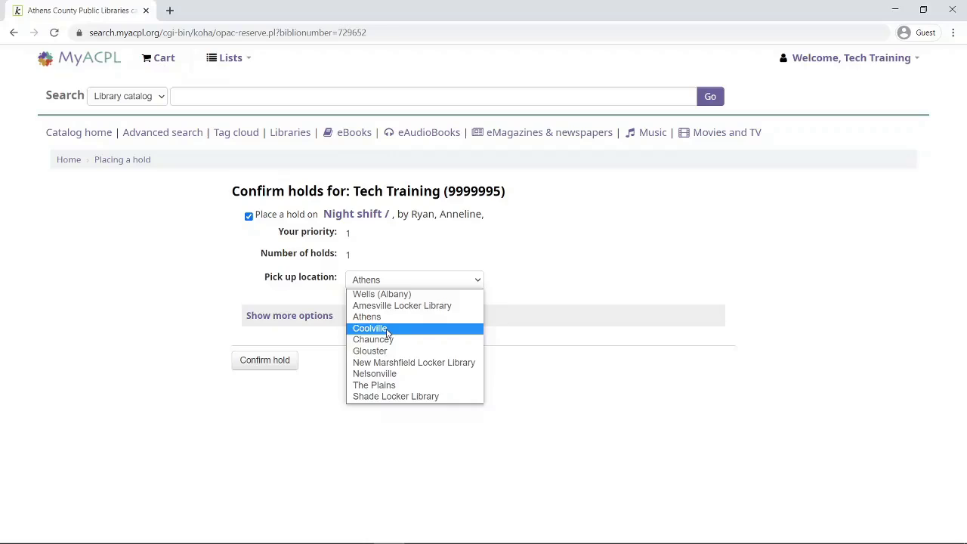
{"action": "left_click", "coordinate": [387, 331]}
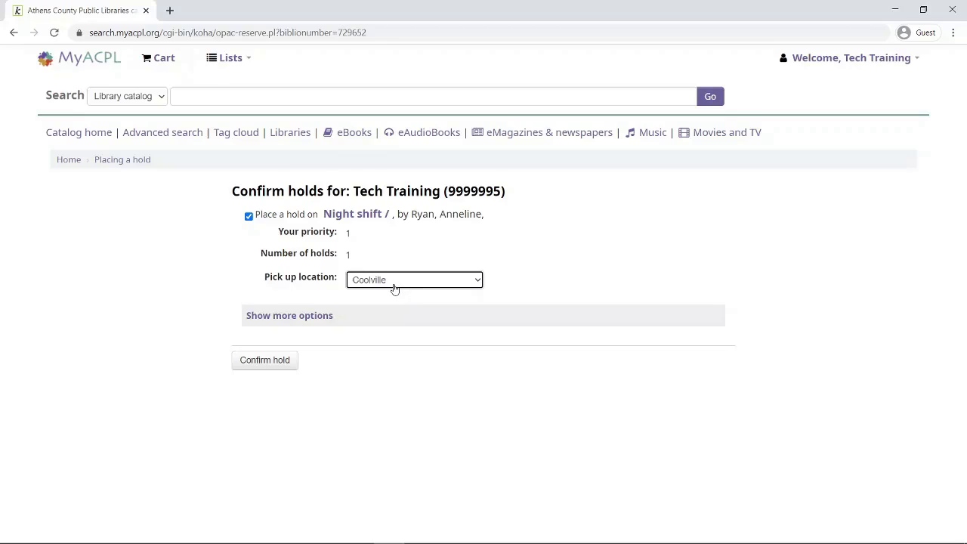
{"action": "left_click", "coordinate": [271, 364]}
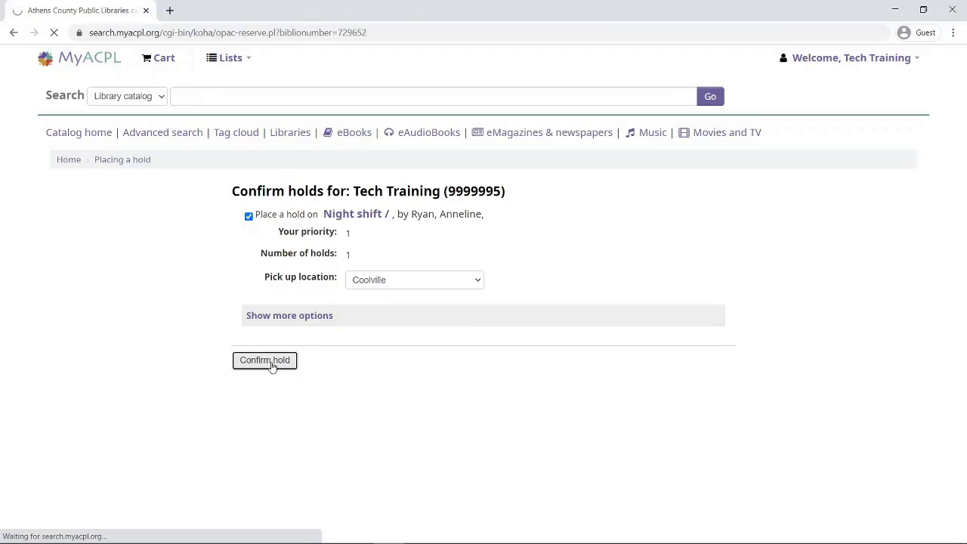